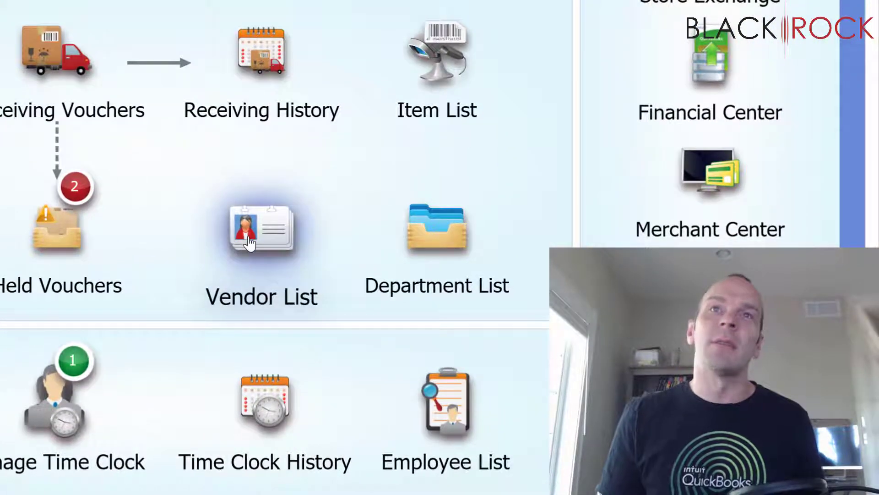
- Open Bob's Flower Imporium (vendor code BFI) from the Vendor List in Edit Vendor
{"action": "left_click", "coordinate": [249, 243]}
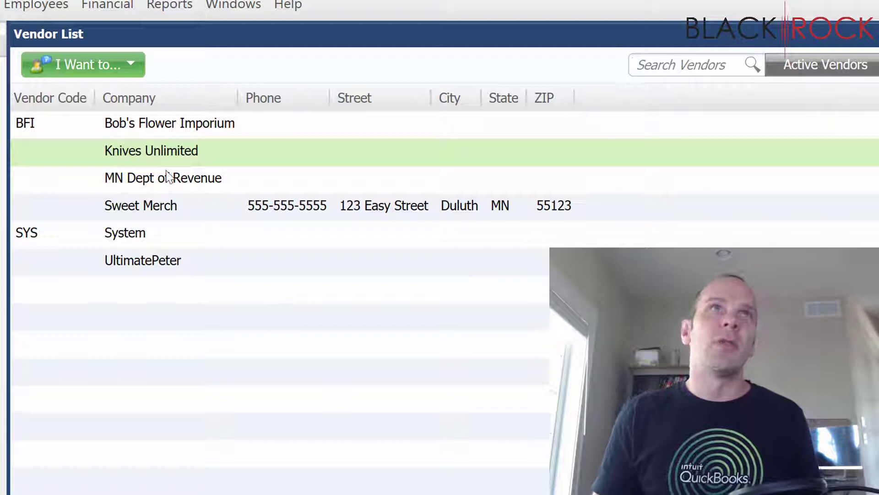
{"action": "left_click", "coordinate": [157, 132]}
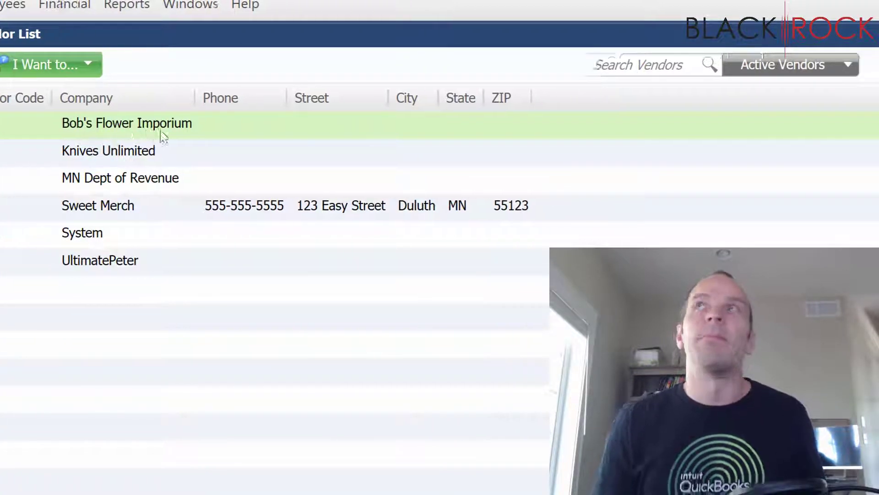
{"action": "left_click", "coordinate": [818, 69]}
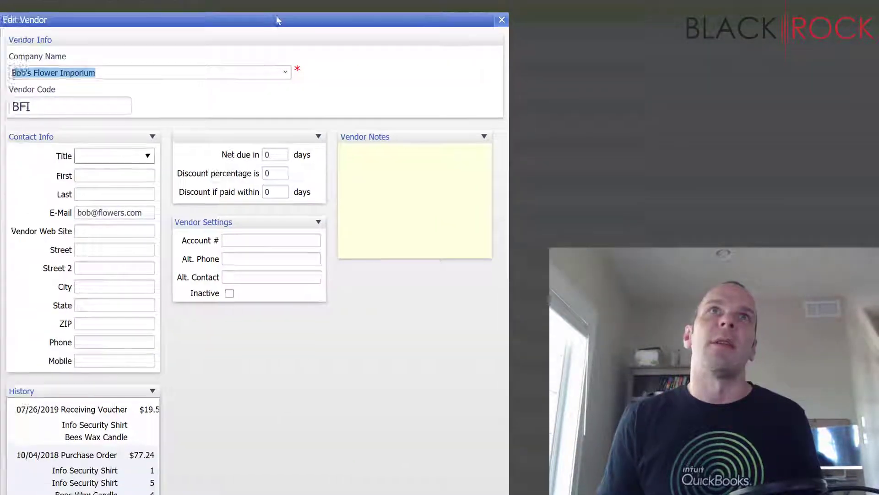
{"action": "left_click", "coordinate": [152, 72]}
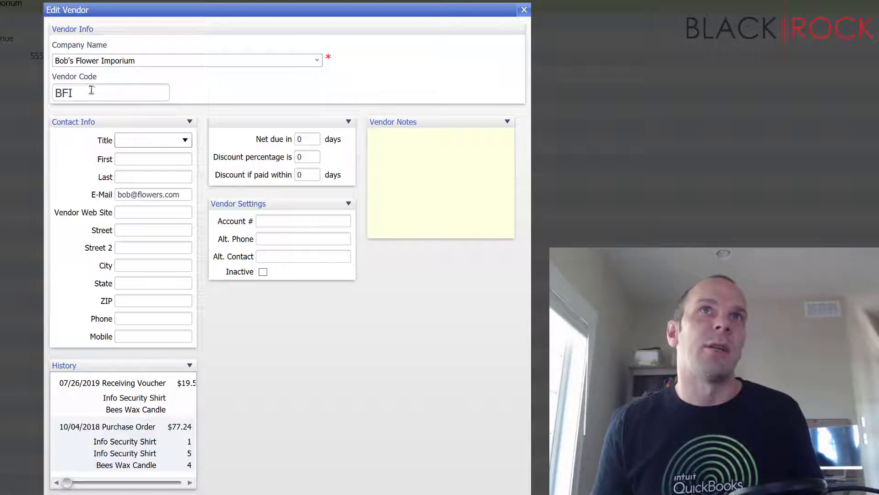
- Enter the contact's first and last name, then review the vendor's e-mail address
{"action": "left_click", "coordinate": [139, 159]}
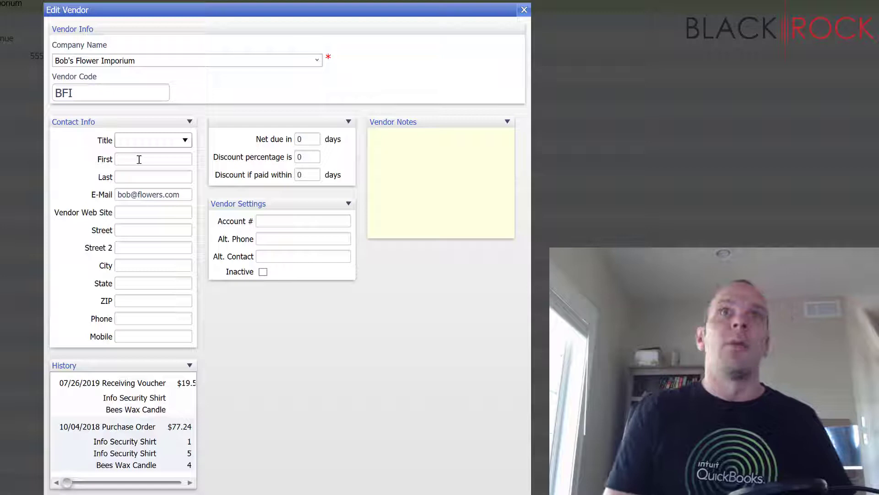
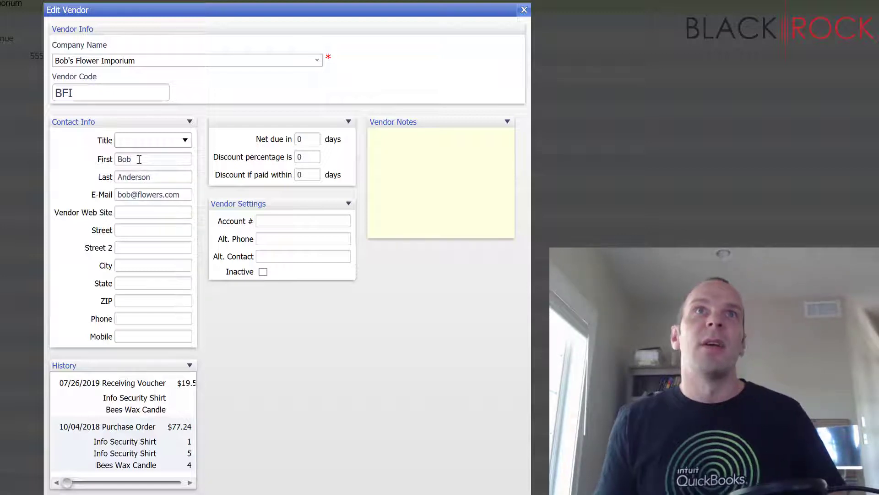
{"action": "left_click", "coordinate": [136, 195]}
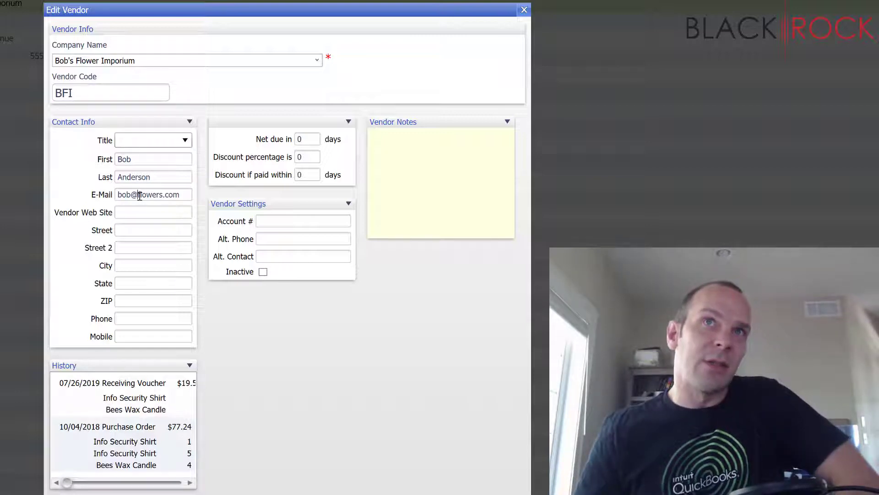
{"action": "triple_click", "coordinate": [132, 193]}
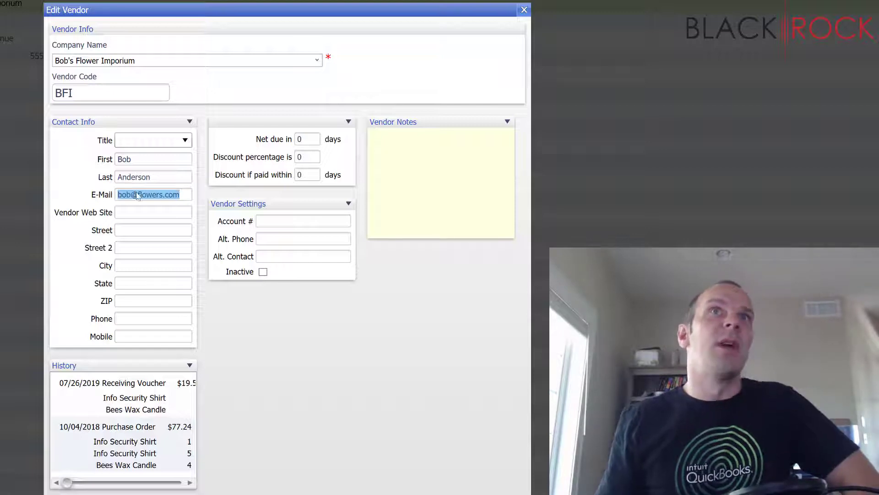
{"action": "left_click", "coordinate": [139, 195]}
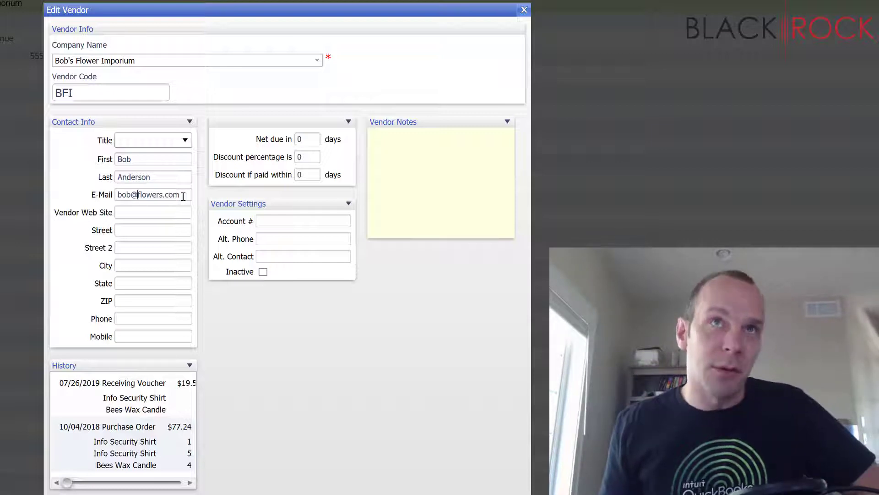
{"action": "left_click", "coordinate": [158, 213]}
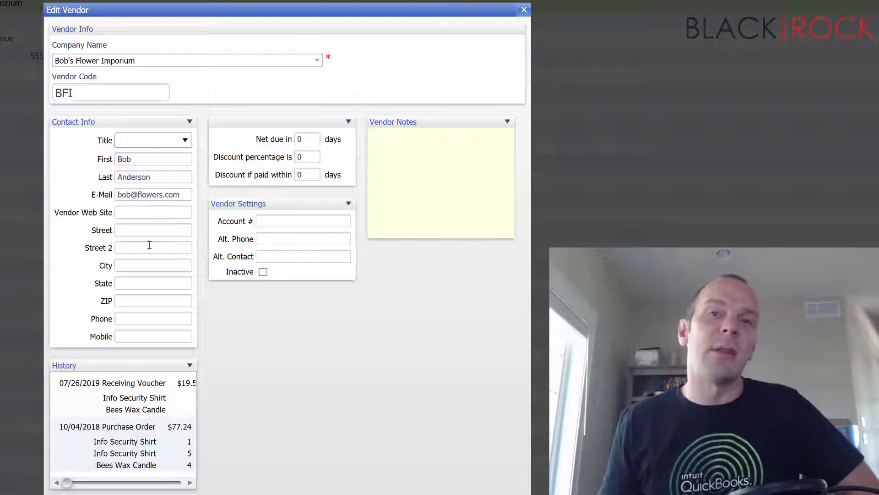
{"action": "left_click", "coordinate": [152, 234]}
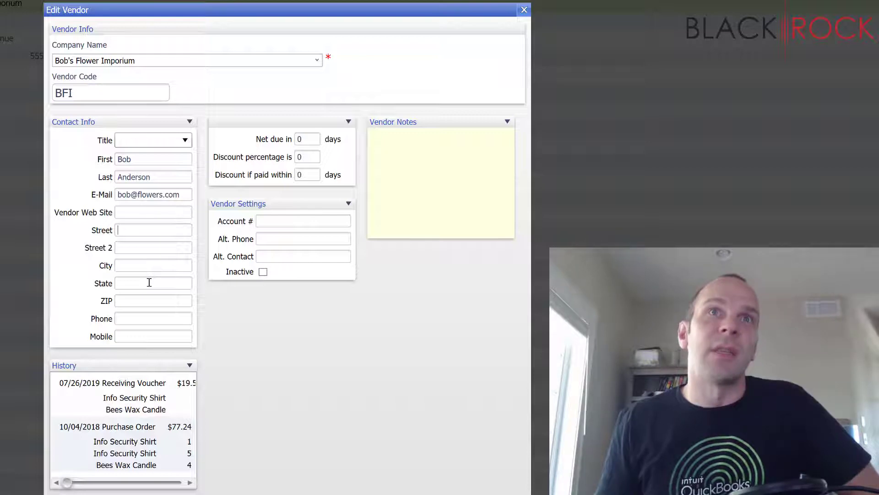
{"action": "left_click", "coordinate": [151, 266]}
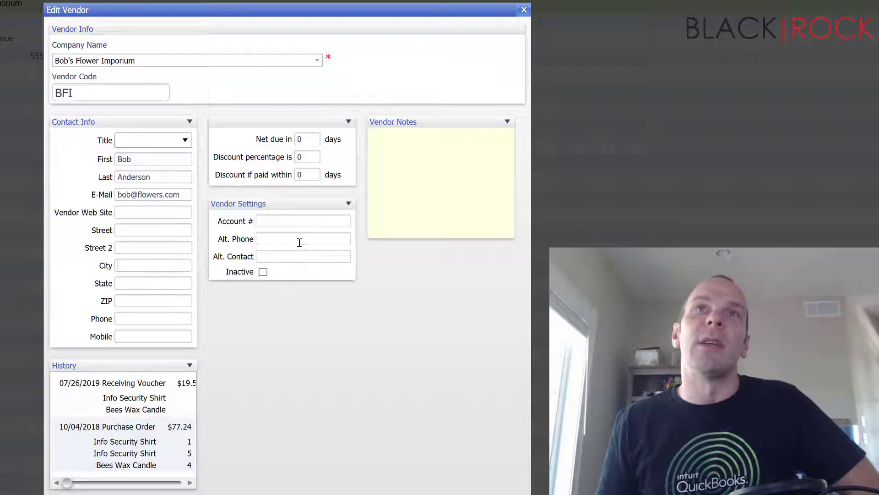
- Fill in an alternate phone number and an alternate contact name under Vendor Settings
{"action": "left_click", "coordinate": [270, 221]}
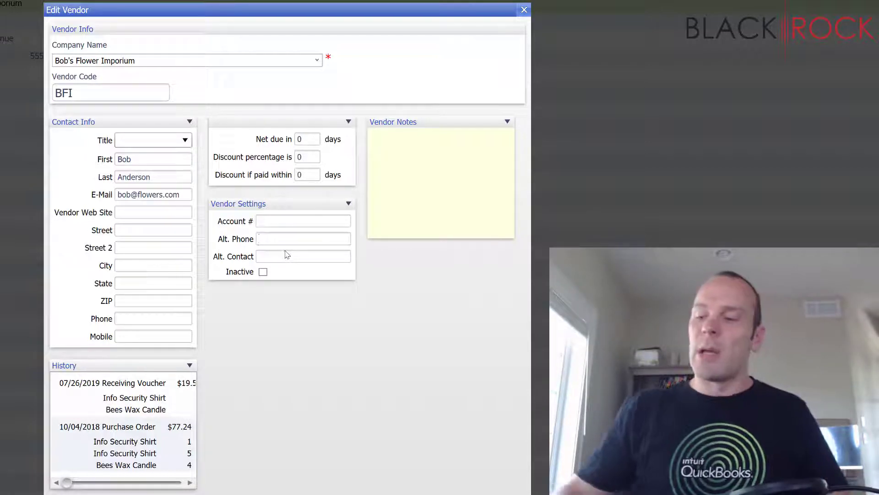
{"action": "type", "text": "1234567"}
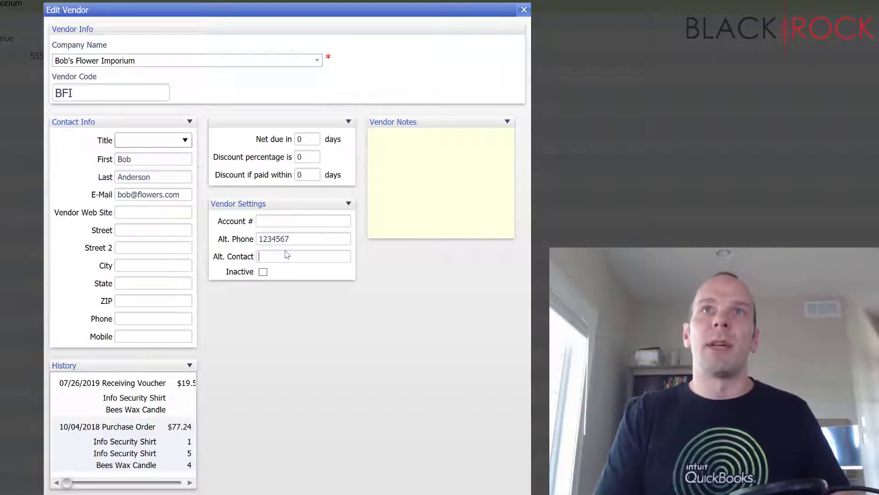
{"action": "type", "text": "Stan"}
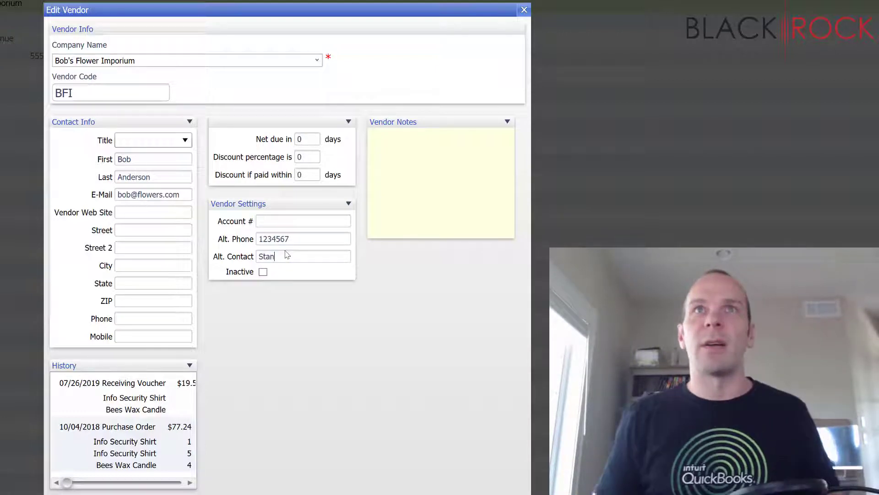
{"action": "double_click", "coordinate": [301, 238]}
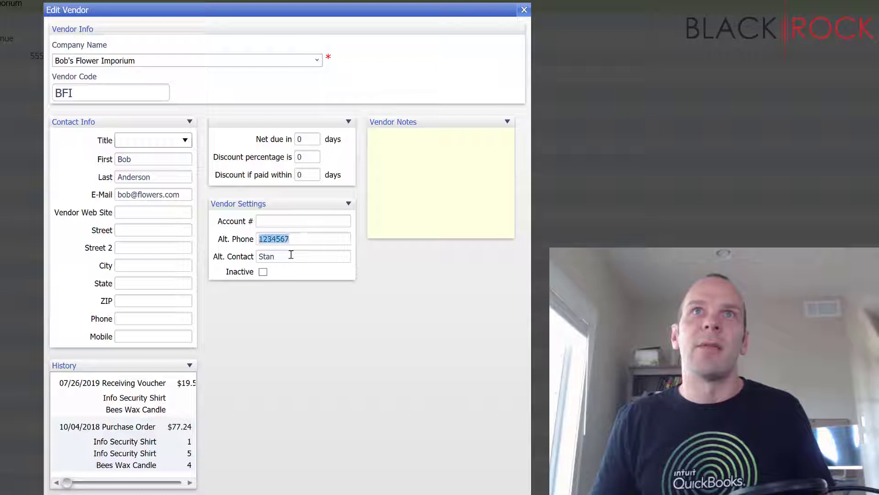
{"action": "double_click", "coordinate": [290, 255]}
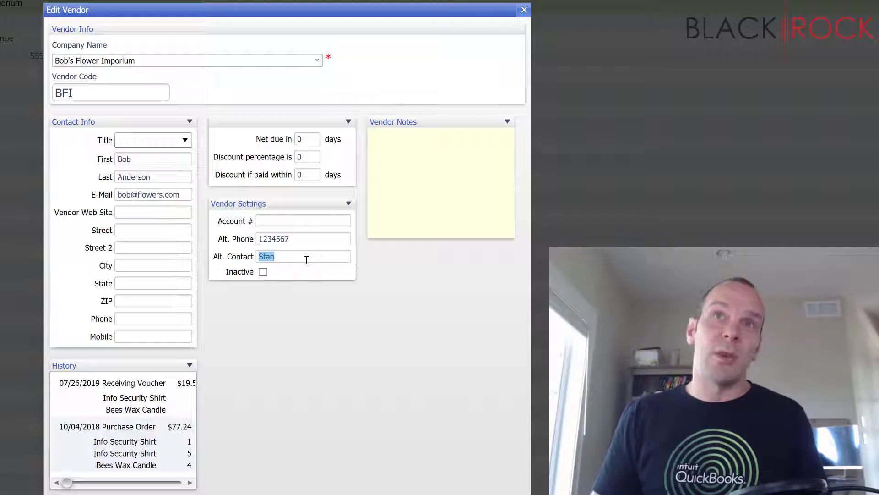
{"action": "left_click", "coordinate": [306, 259]}
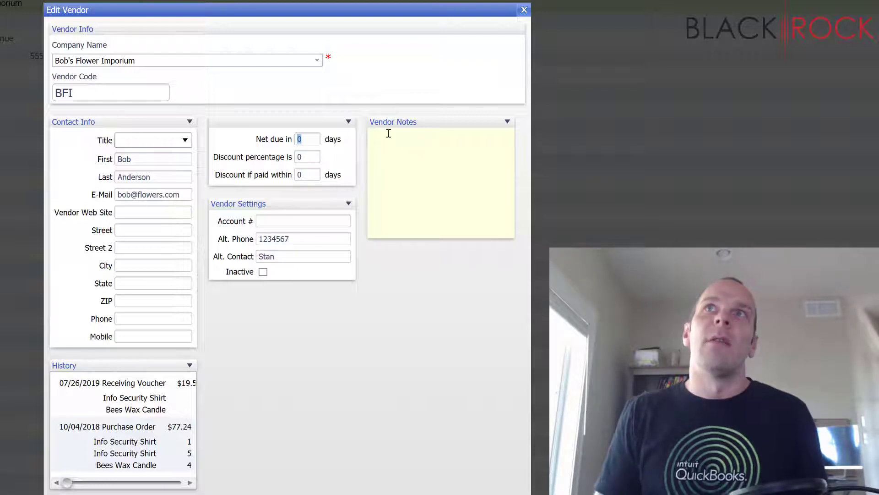
- Add a Tuesday-shipping note, set 5% within 14 days, net 30 terms, and save the vendor
{"action": "left_click", "coordinate": [419, 154]}
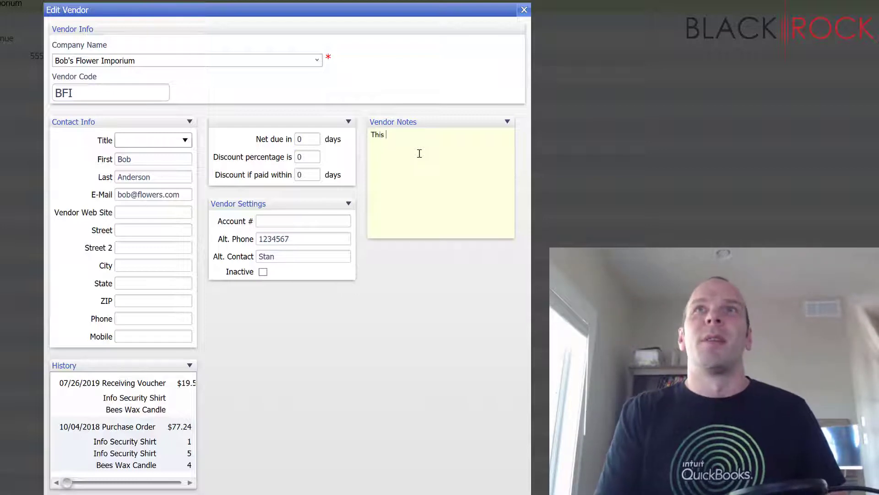
{"action": "type", "text": "This company"}
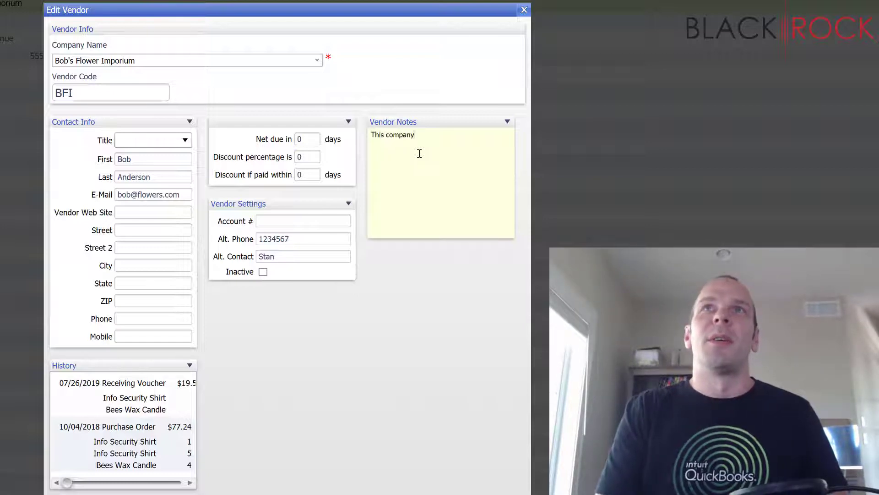
{"action": "type", "text": " always ships on tuesdays."}
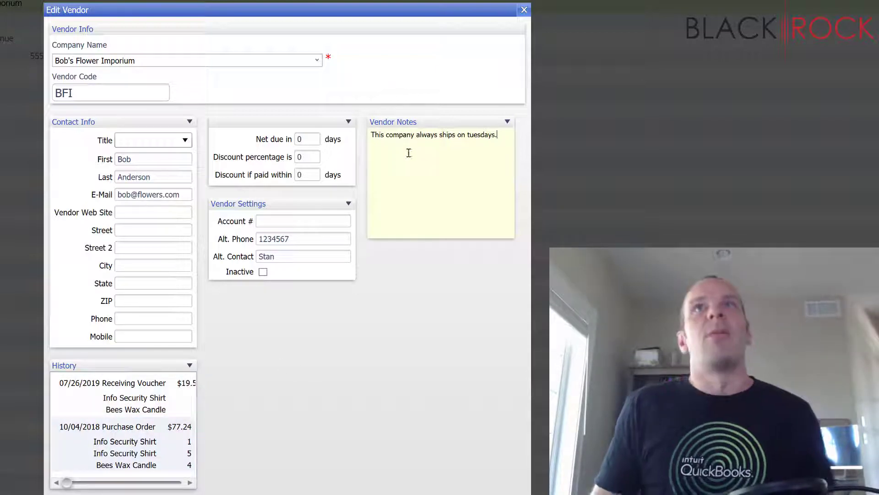
{"action": "left_click", "coordinate": [311, 142]}
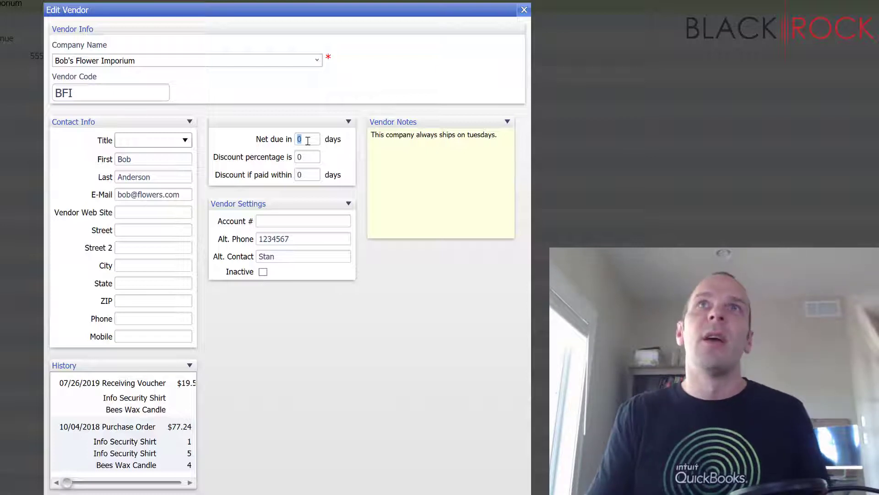
{"action": "type", "text": "30"}
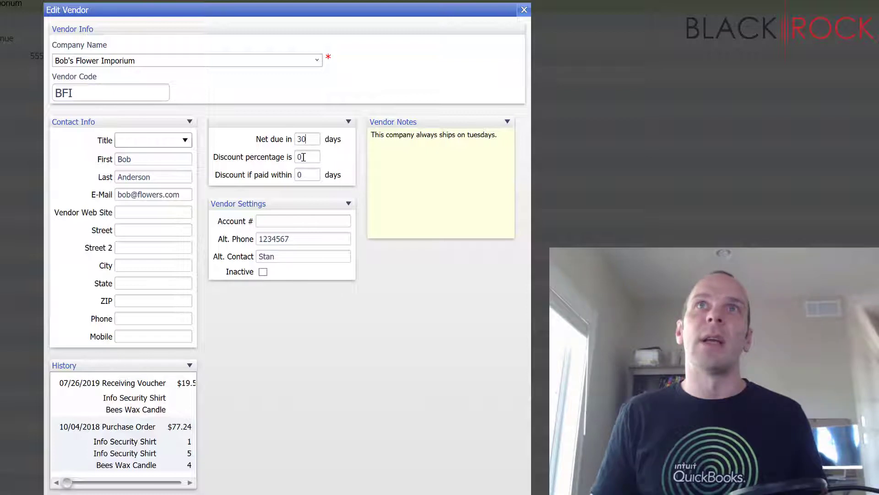
{"action": "left_click", "coordinate": [304, 156]}
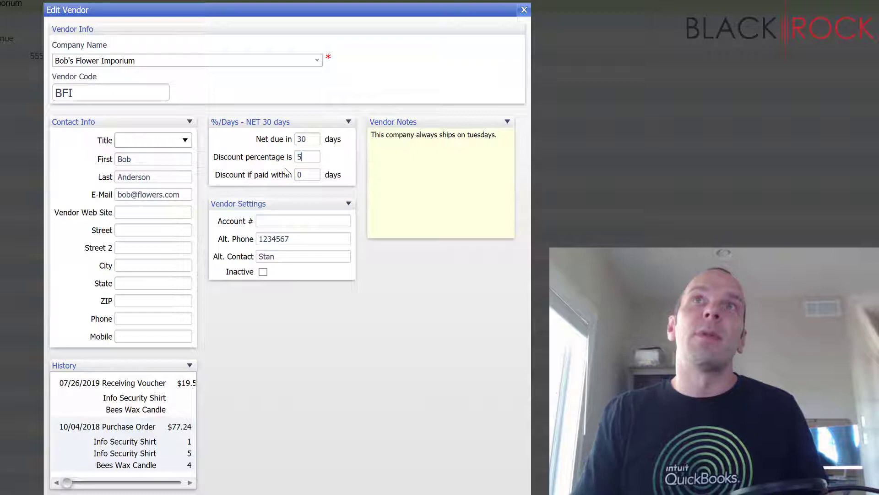
{"action": "key", "text": "Tab"}
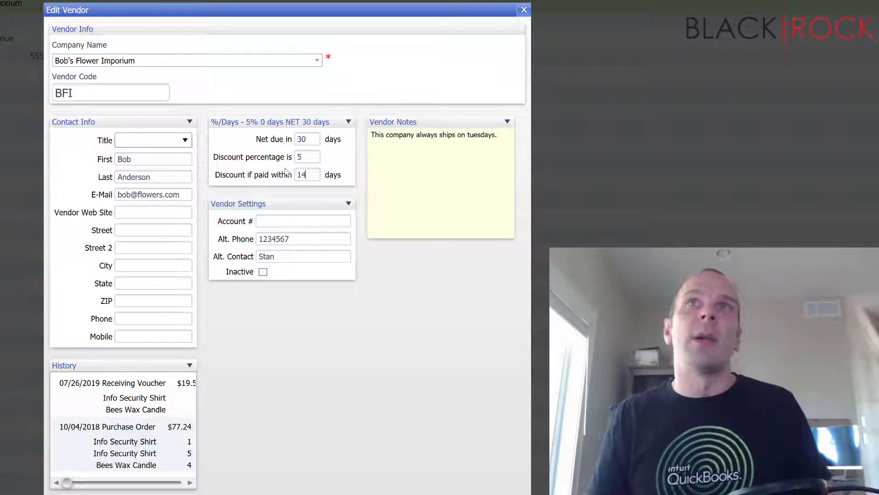
{"action": "key", "text": "Tab"}
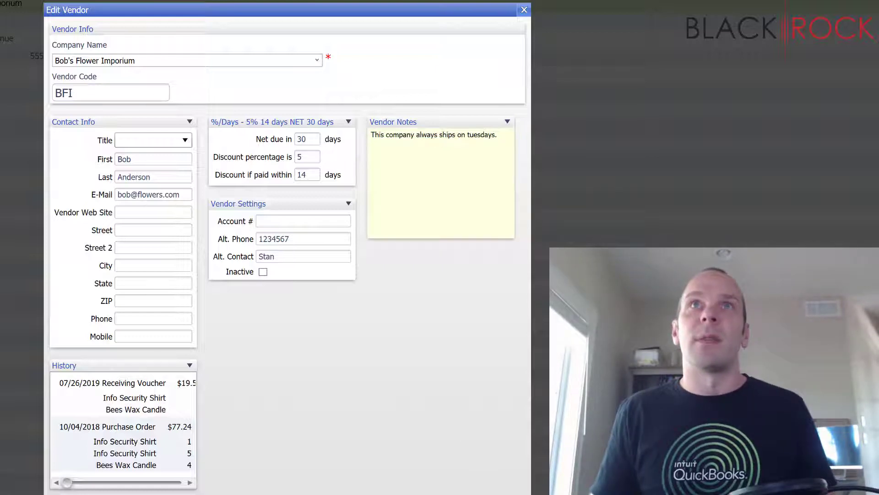
{"action": "key", "text": "Escape"}
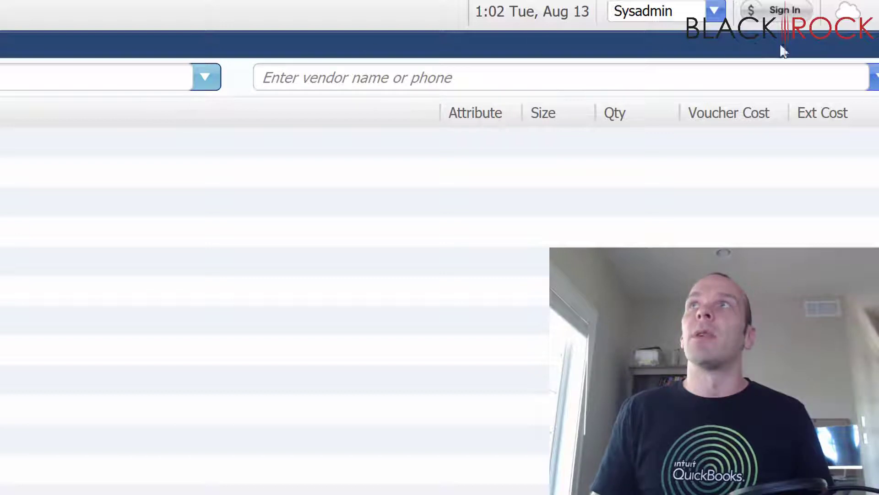
- Choose Bob's Flower Imporium as the voucher vendor and add the first item, dismissing the zero-cost warning
{"action": "left_click", "coordinate": [872, 77]}
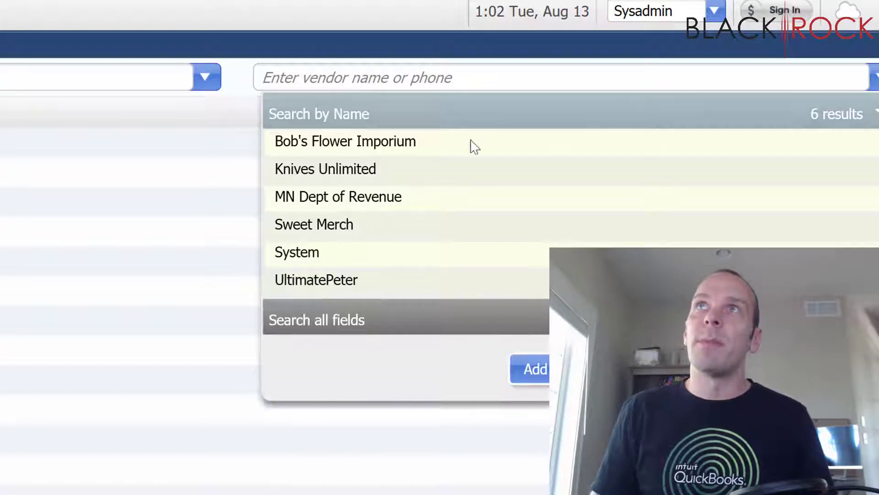
{"action": "left_click", "coordinate": [440, 145]}
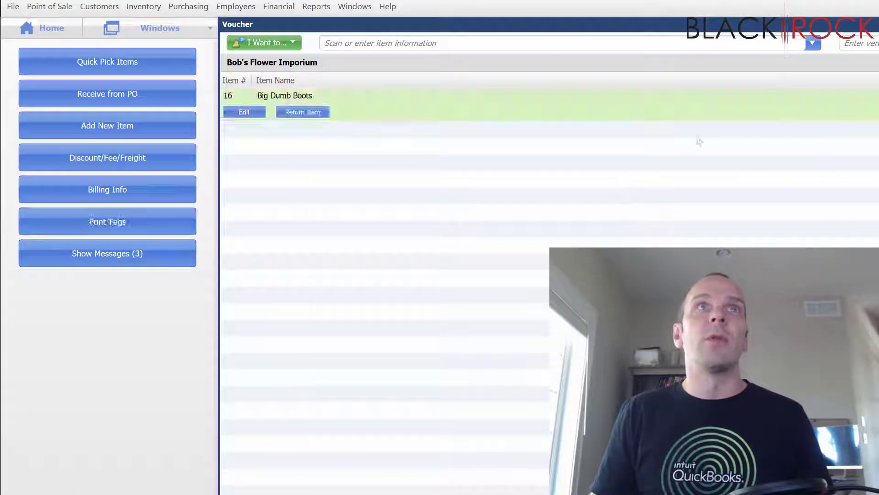
{"action": "left_click", "coordinate": [813, 43]}
{"action": "left_click", "coordinate": [771, 318]}
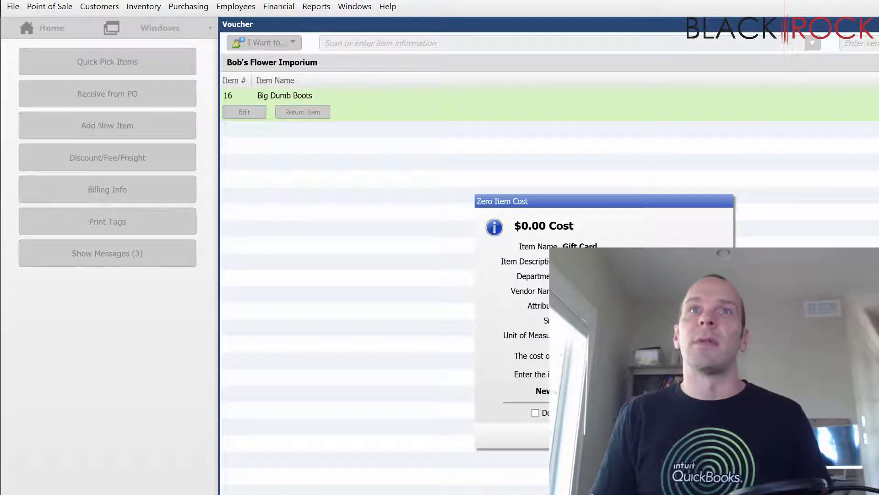
{"action": "key", "text": "Return"}
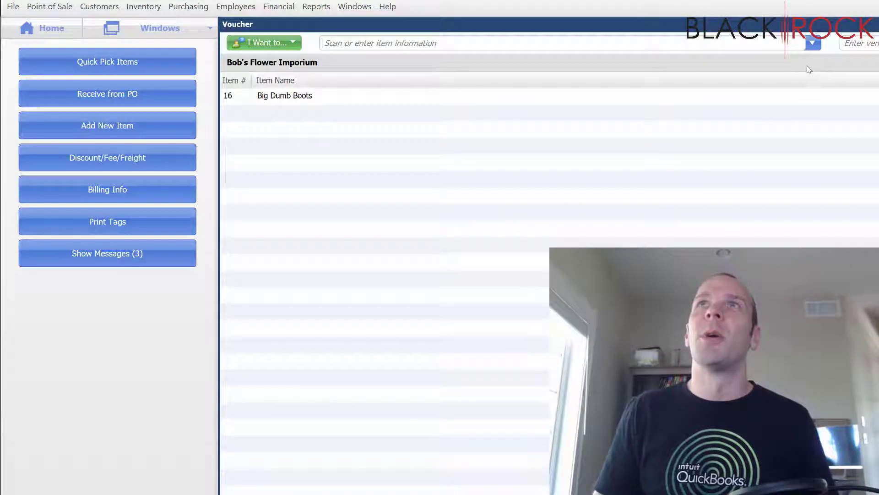
- Add Tenderloins to the voucher from the item search list
{"action": "left_click", "coordinate": [813, 43]}
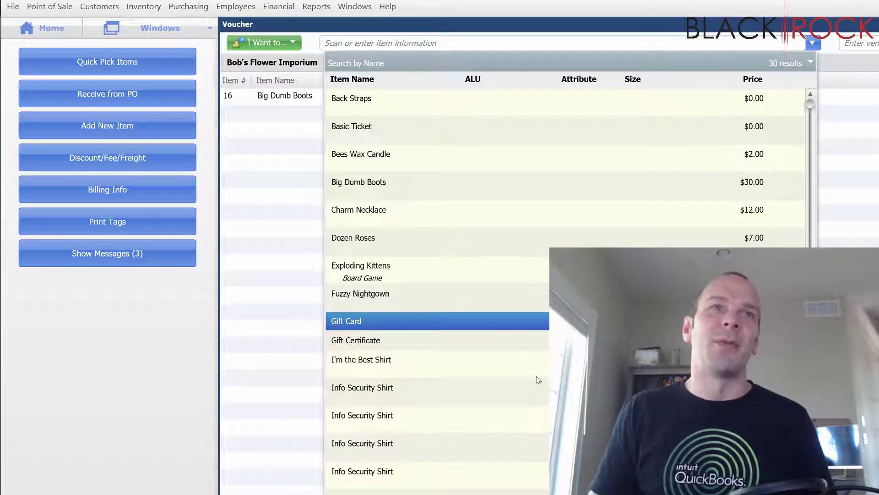
{"action": "scroll", "coordinate": [489, 489], "scroll_direction": "down", "scroll_amount": 5}
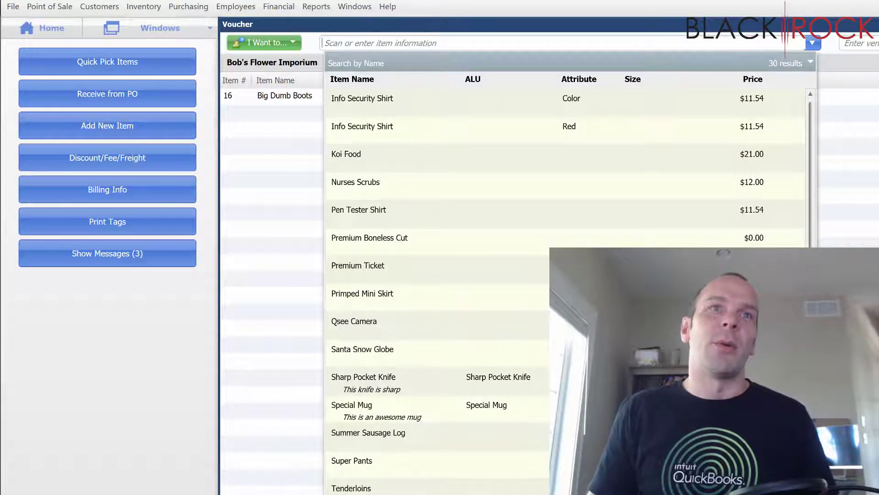
{"action": "left_click", "coordinate": [485, 490]}
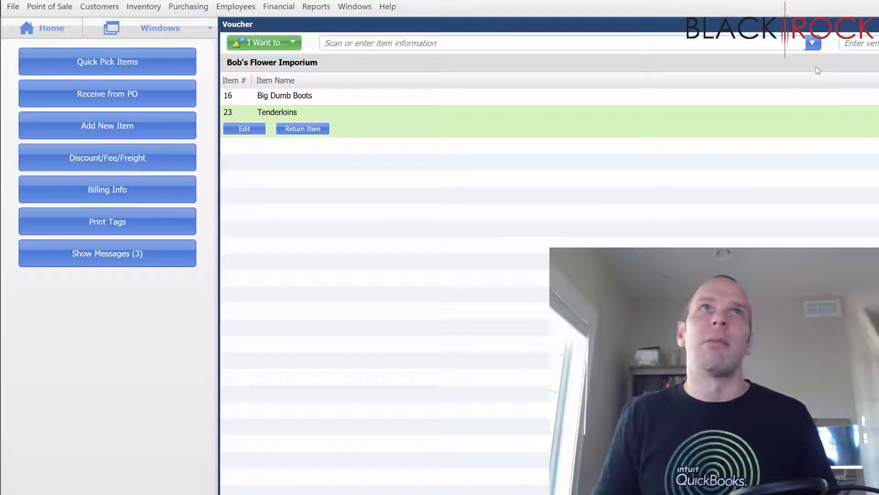
{"action": "left_click", "coordinate": [812, 43]}
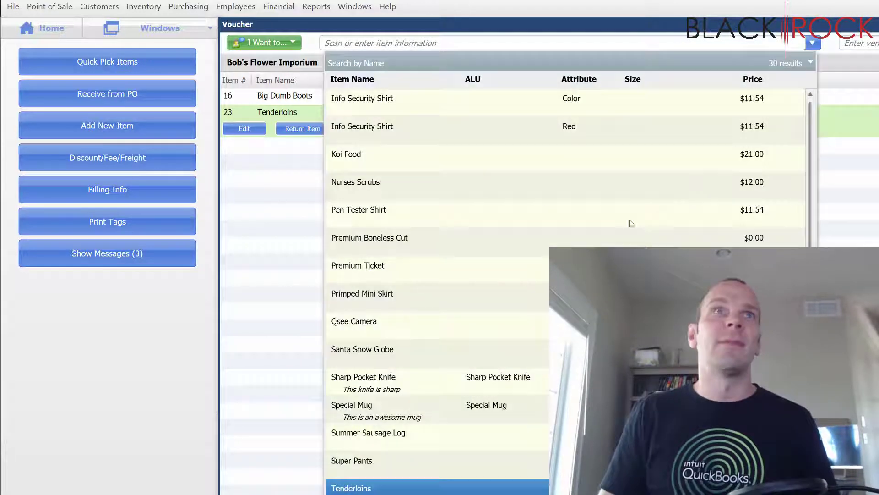
- Add Nurses Scrubs as the third item and change the Tenderloins voucher cost to 5.00
{"action": "left_click", "coordinate": [472, 188]}
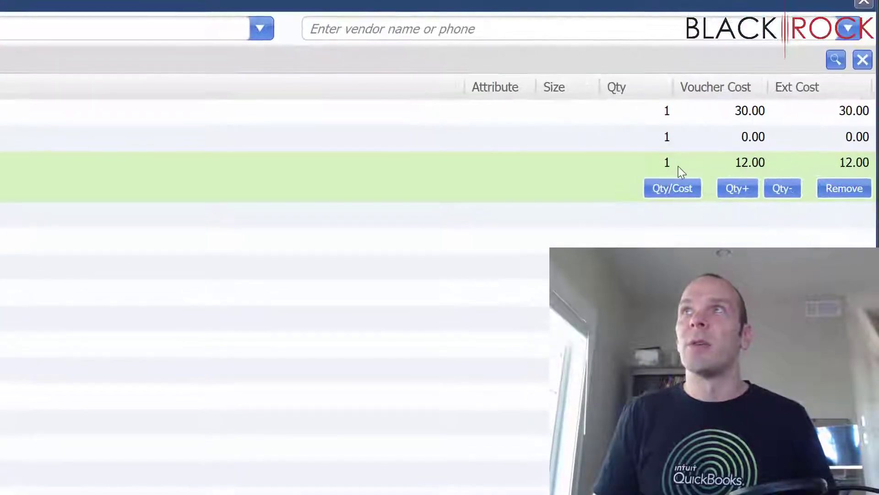
{"action": "left_click", "coordinate": [760, 137]}
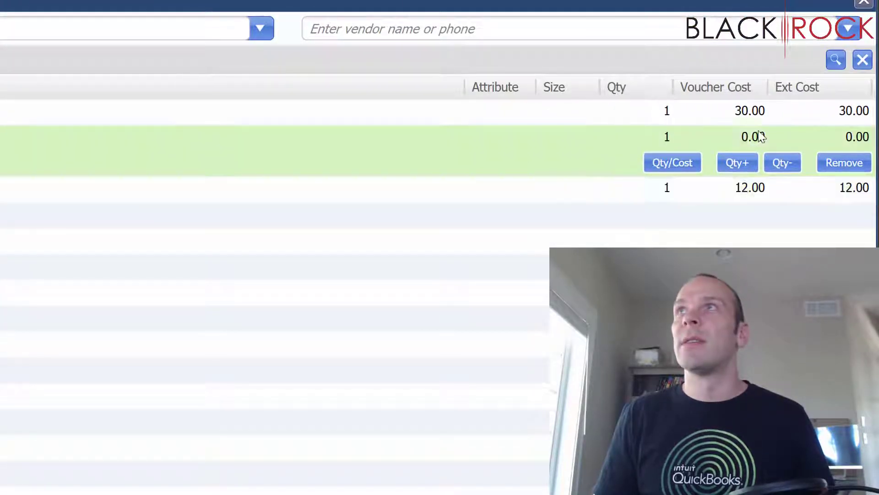
{"action": "left_click", "coordinate": [748, 136]}
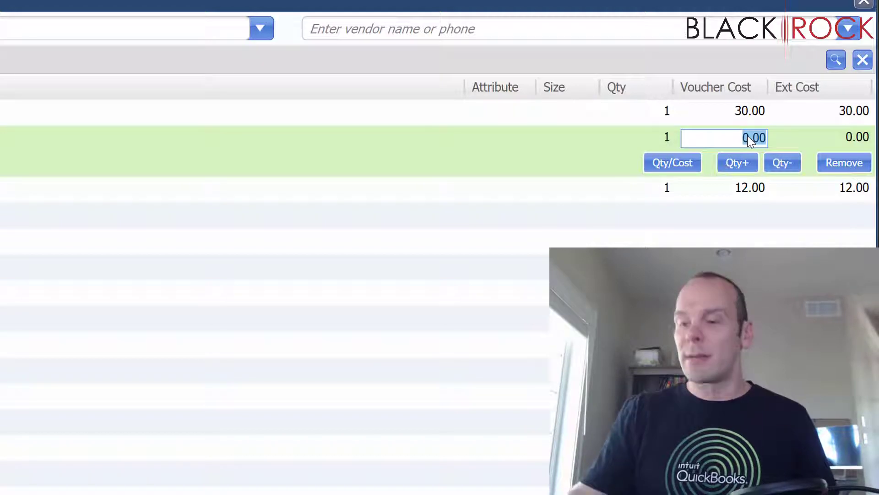
{"action": "type", "text": "5"}
{"action": "key", "text": "Tab"}
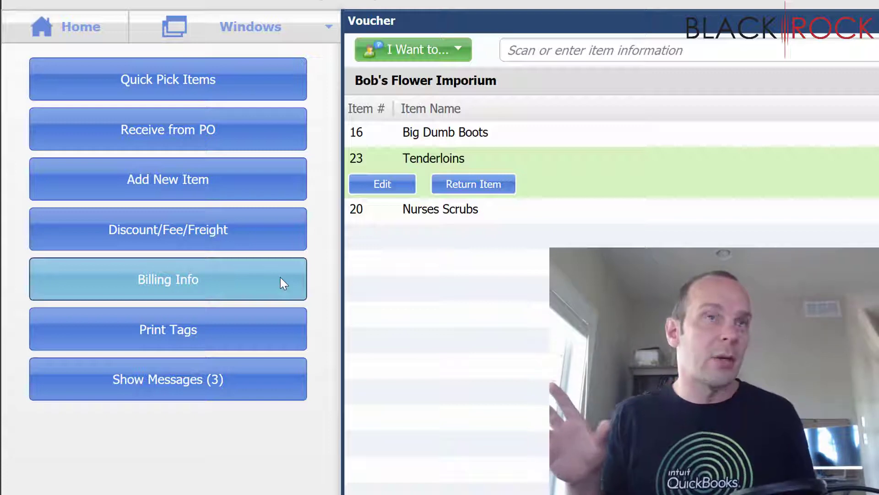
- Enter the vendor invoice number in Billing Info and expand the 5% 14 days NET 30 terms
{"action": "left_click", "coordinate": [281, 277]}
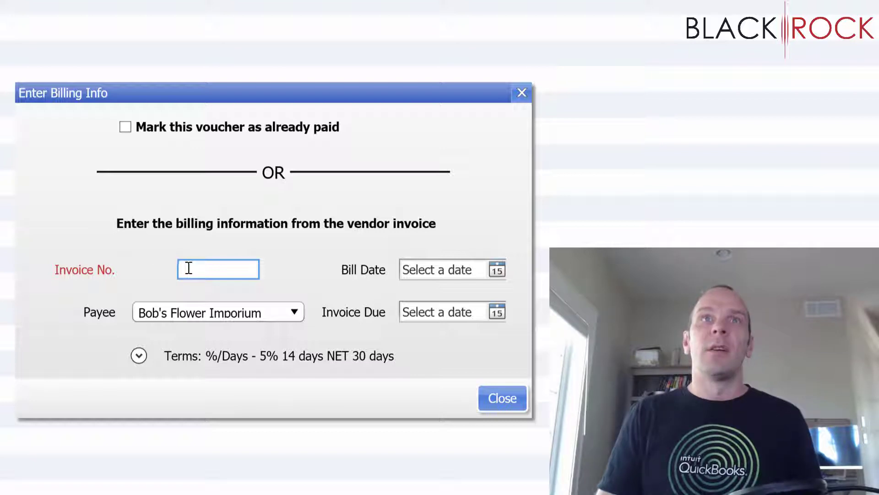
{"action": "type", "text": "12345"}
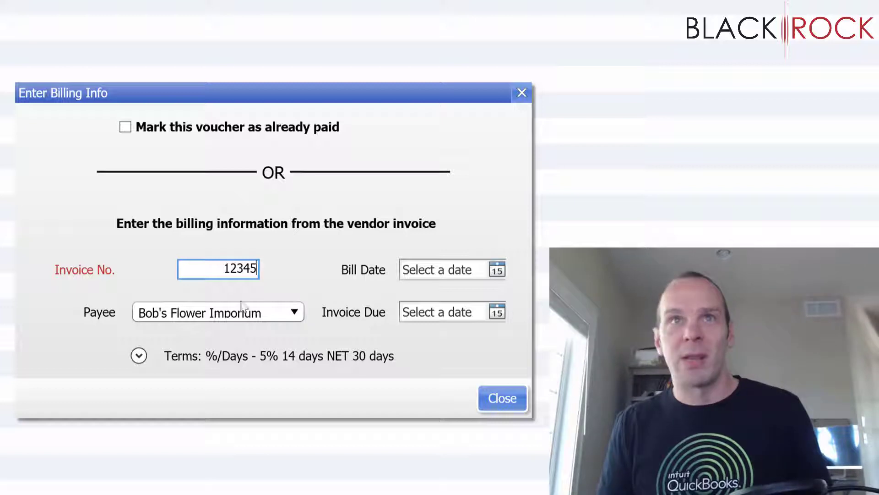
{"action": "left_click", "coordinate": [139, 355]}
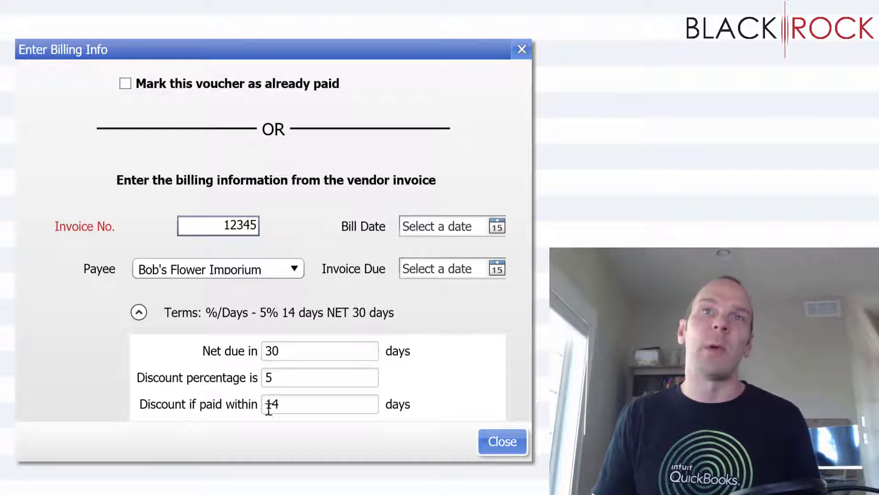
{"action": "left_click", "coordinate": [498, 226]}
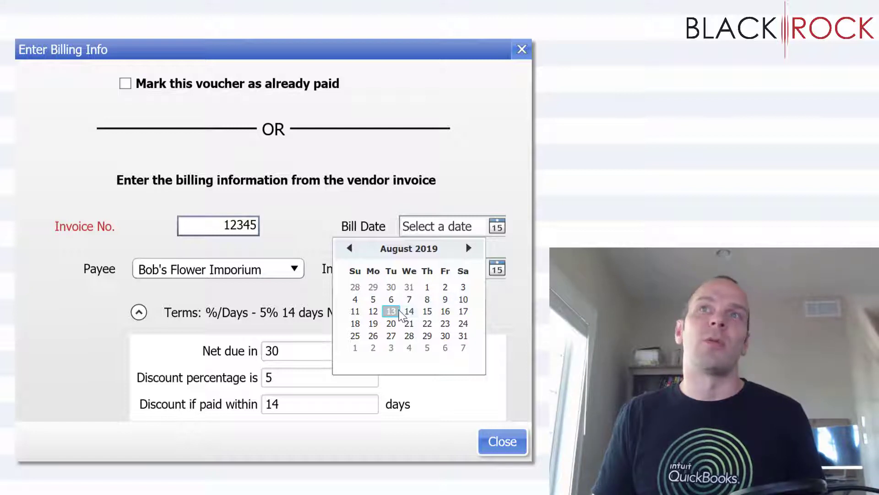
- Set the bill date to 8/13/2019, giving a 9/12/2019 due date, and collapse the terms
{"action": "left_click", "coordinate": [392, 312]}
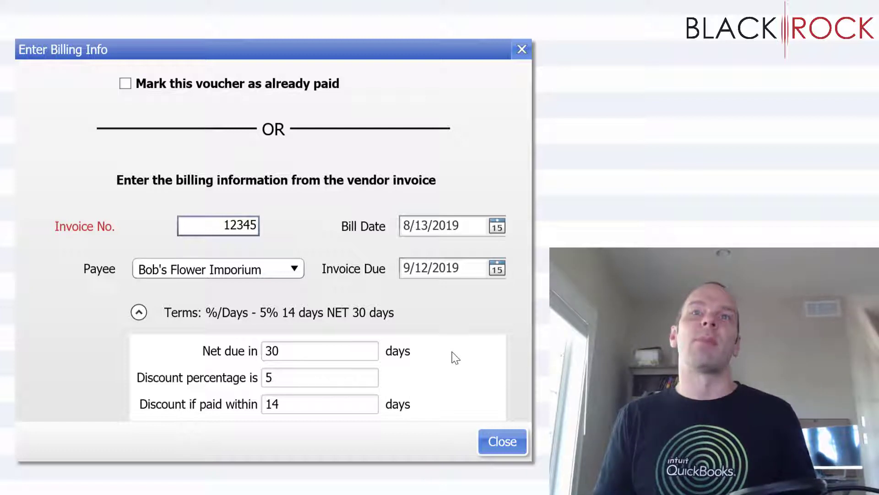
{"action": "key", "text": "space"}
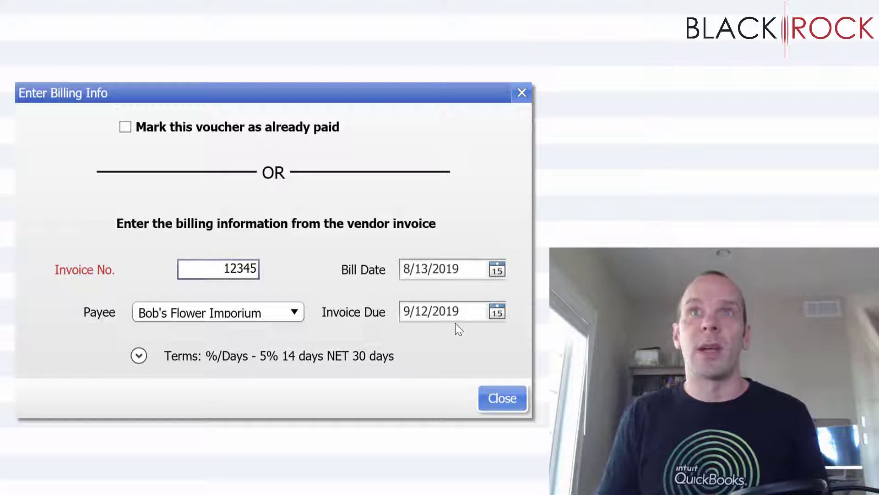